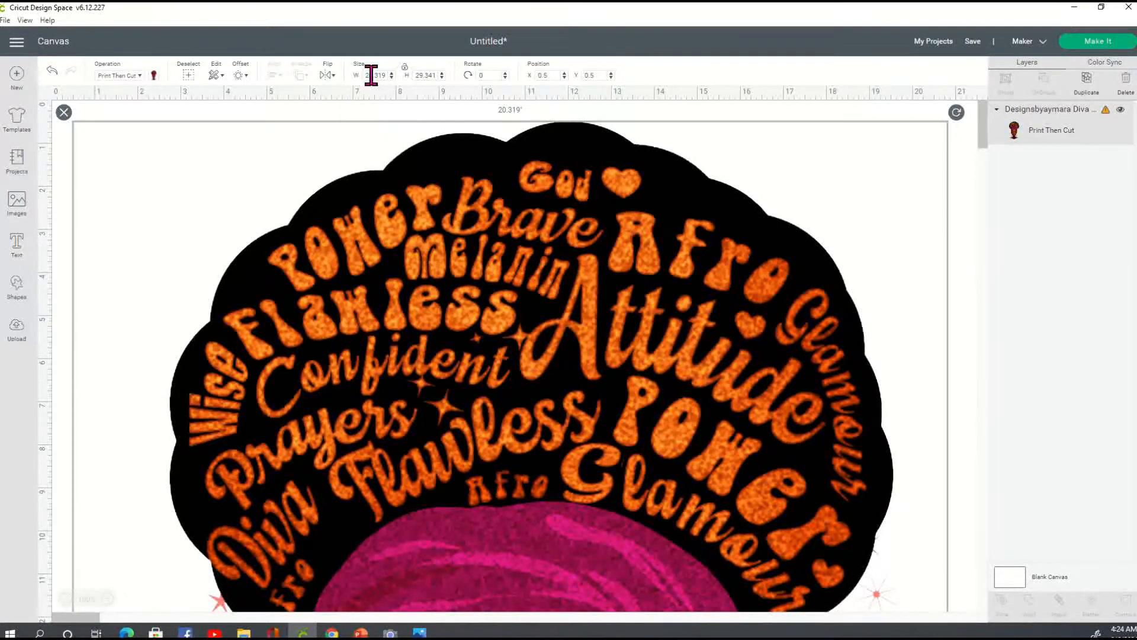
Resize the uploaded diva image to 6.75 in wide and 9.25 in high, and deselect it.
{"action": "left_click_drag", "start_coordinate": [367, 76], "coordinate": [392, 76]}
{"action": "type", "text": "6"}
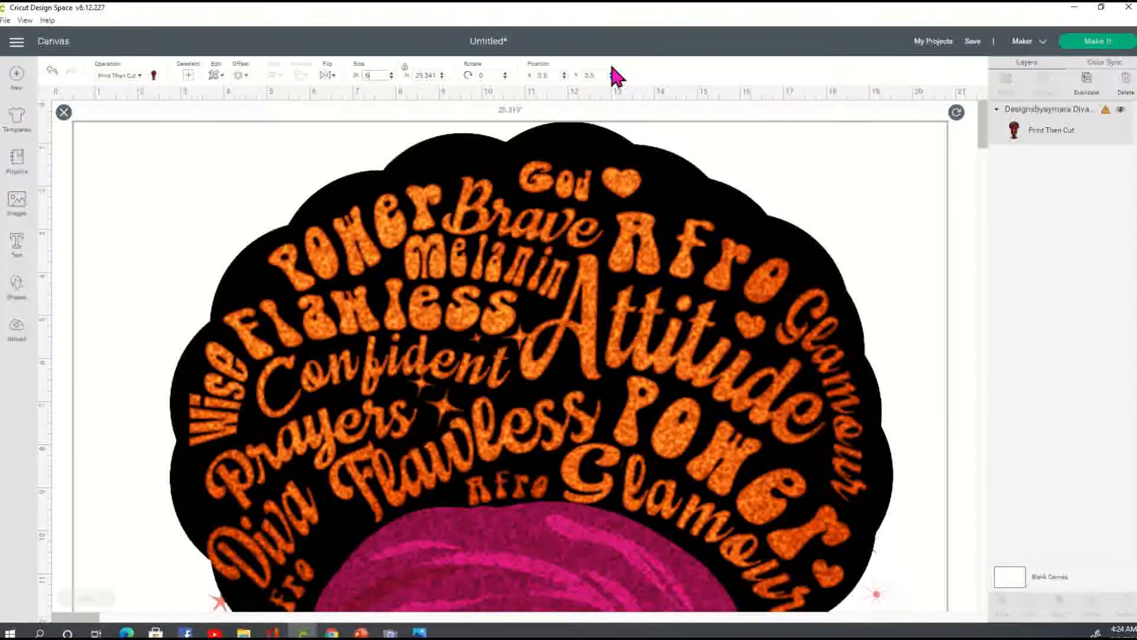
{"action": "type", "text": ".75"}
{"action": "key", "text": "Tab"}
{"action": "type", "text": "9"}
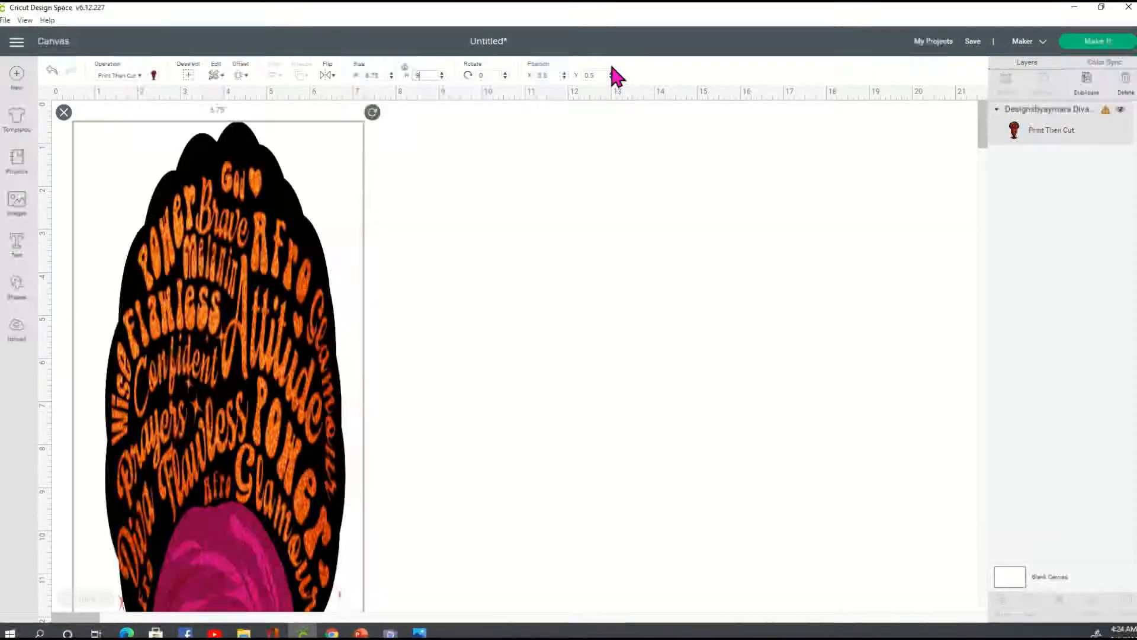
{"action": "type", "text": ".25"}
{"action": "key", "text": "Tab"}
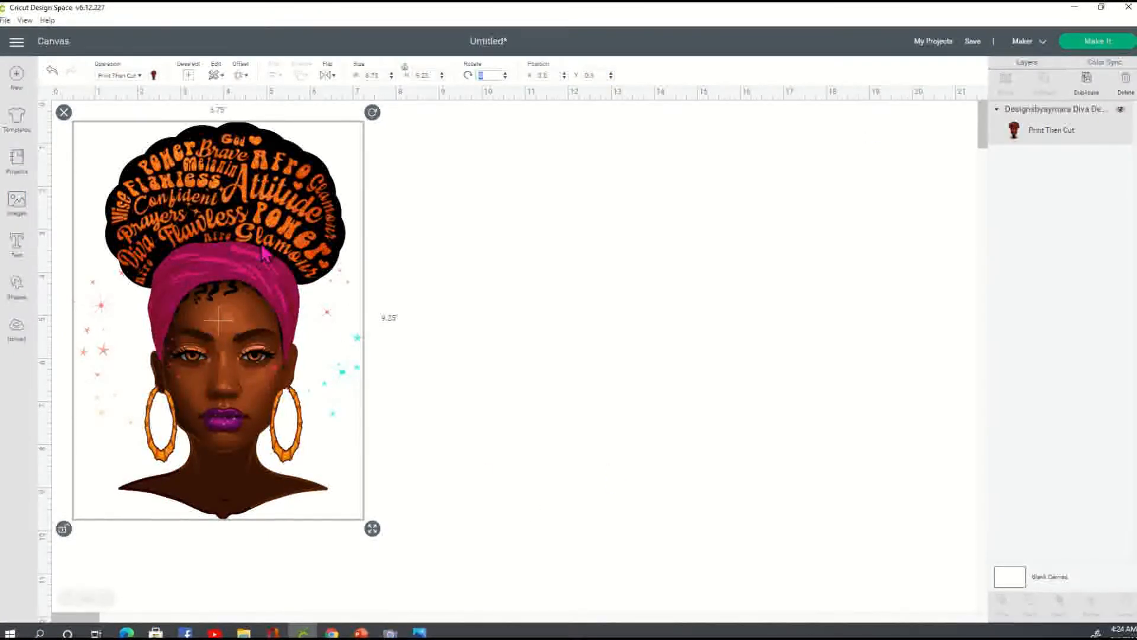
{"action": "left_click", "coordinate": [404, 291]}
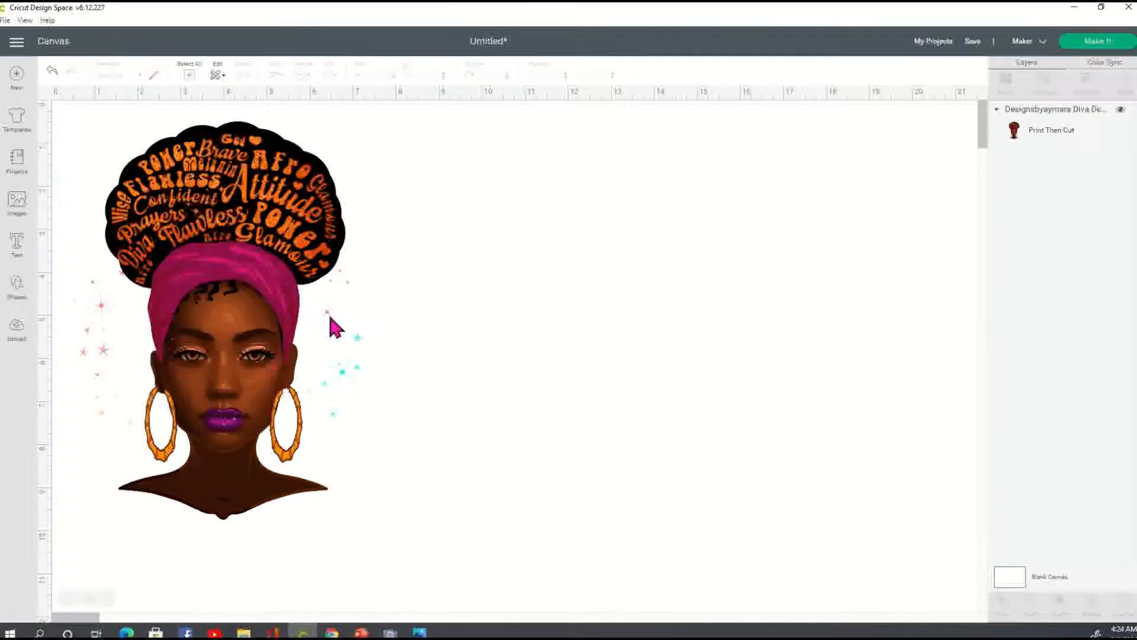
Add a square shape over the image and stretch it to about 7.4 in wide by 9.58 in high.
{"action": "left_click", "coordinate": [18, 289]}
{"action": "left_click", "coordinate": [69, 181]}
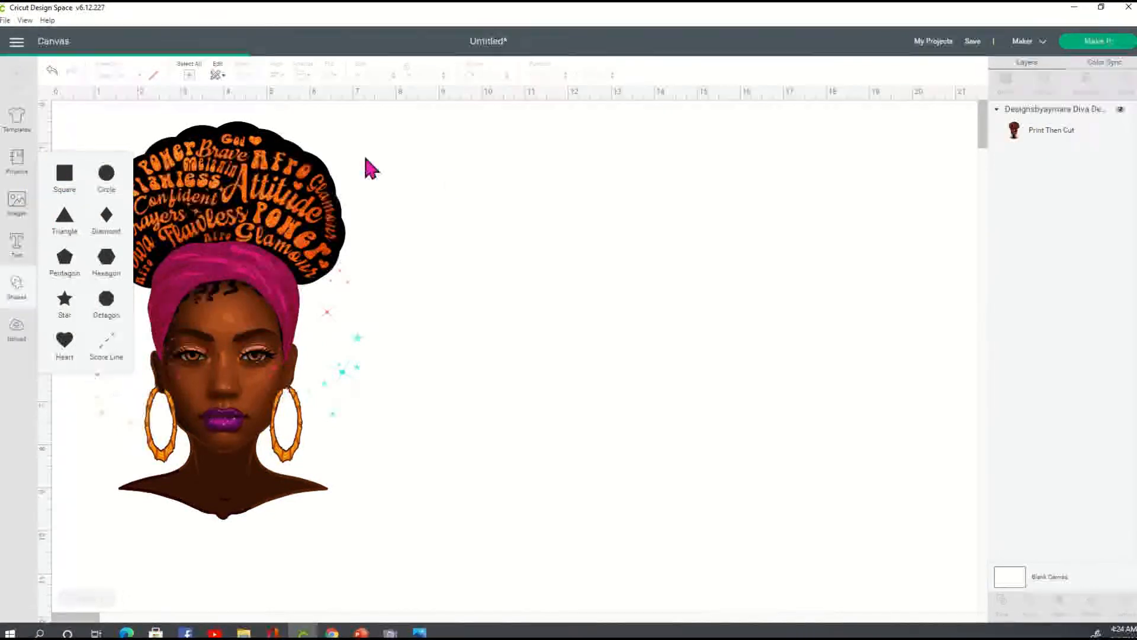
{"action": "left_click_drag", "start_coordinate": [205, 236], "coordinate": [130, 221]}
{"action": "left_click_drag", "start_coordinate": [201, 262], "coordinate": [385, 538]}
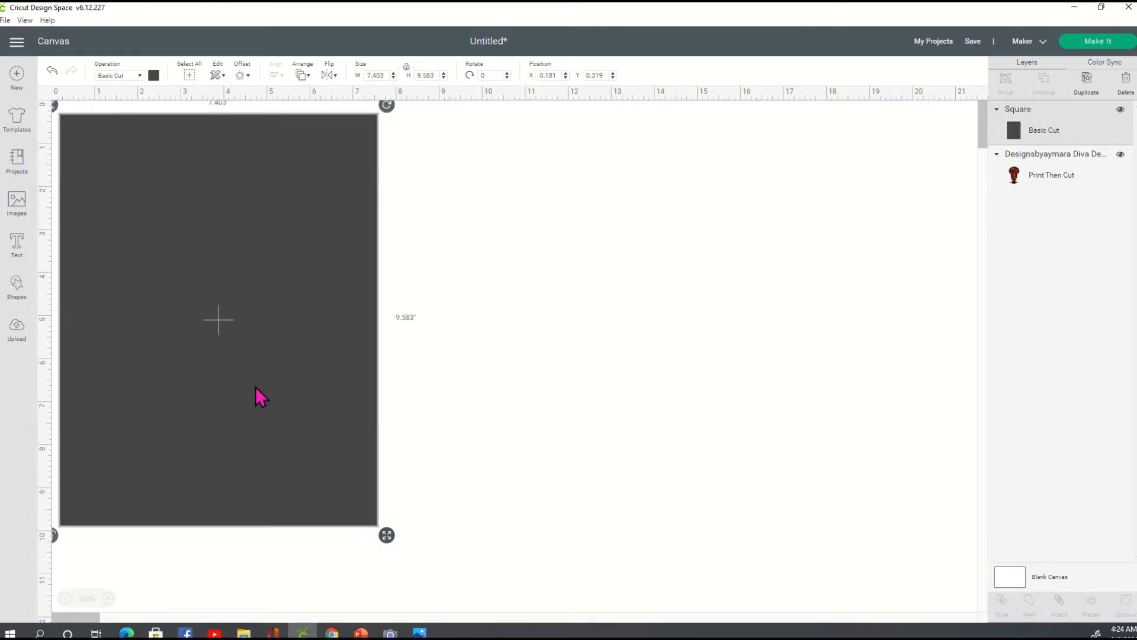
Send the grey square behind the diva image as a background and deselect it.
{"action": "right_click", "coordinate": [296, 335]}
{"action": "left_click", "coordinate": [333, 326]}
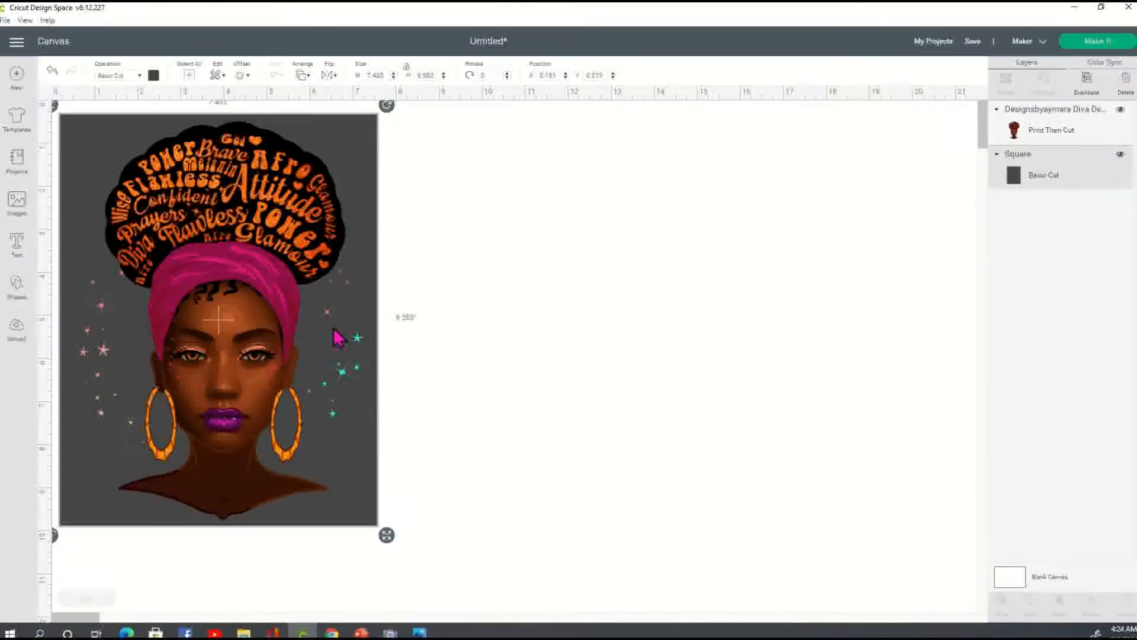
{"action": "left_click", "coordinate": [589, 345]}
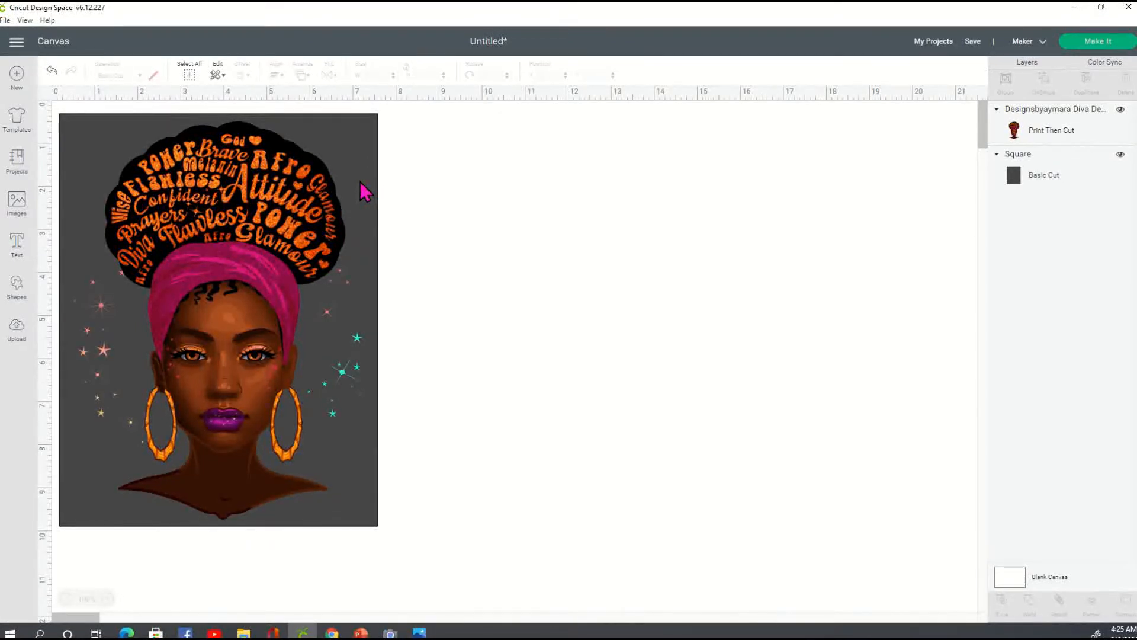
Move the diva image off the grey square so the two sit side by side on the canvas.
{"action": "left_click_drag", "start_coordinate": [264, 205], "coordinate": [527, 253]}
{"action": "left_click_drag", "start_coordinate": [502, 350], "coordinate": [542, 333]}
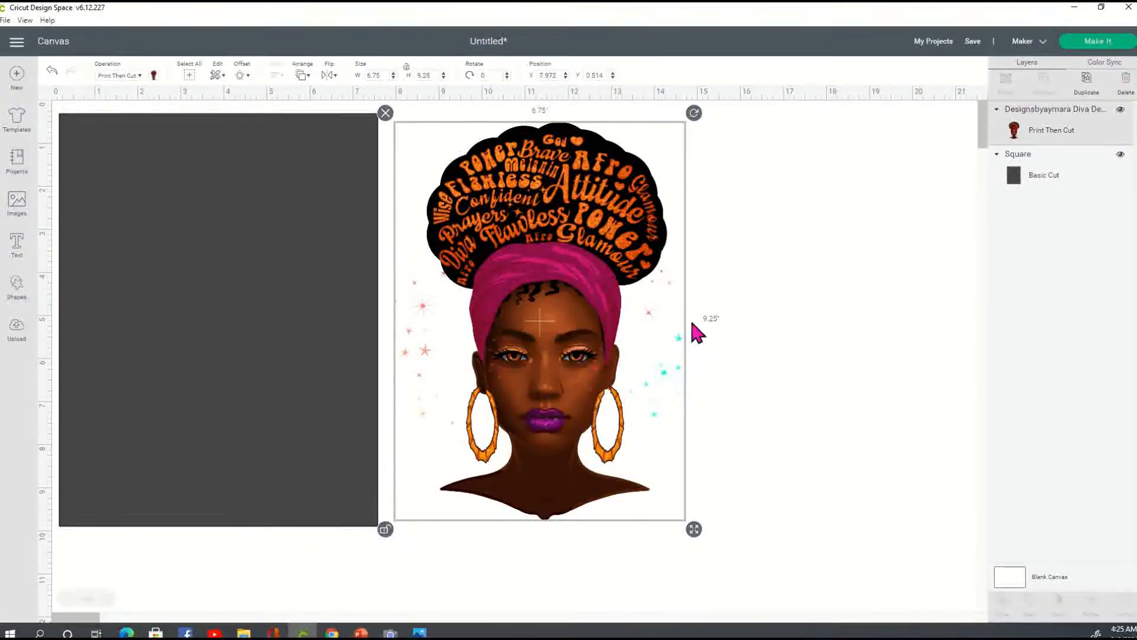
{"action": "left_click", "coordinate": [330, 268]}
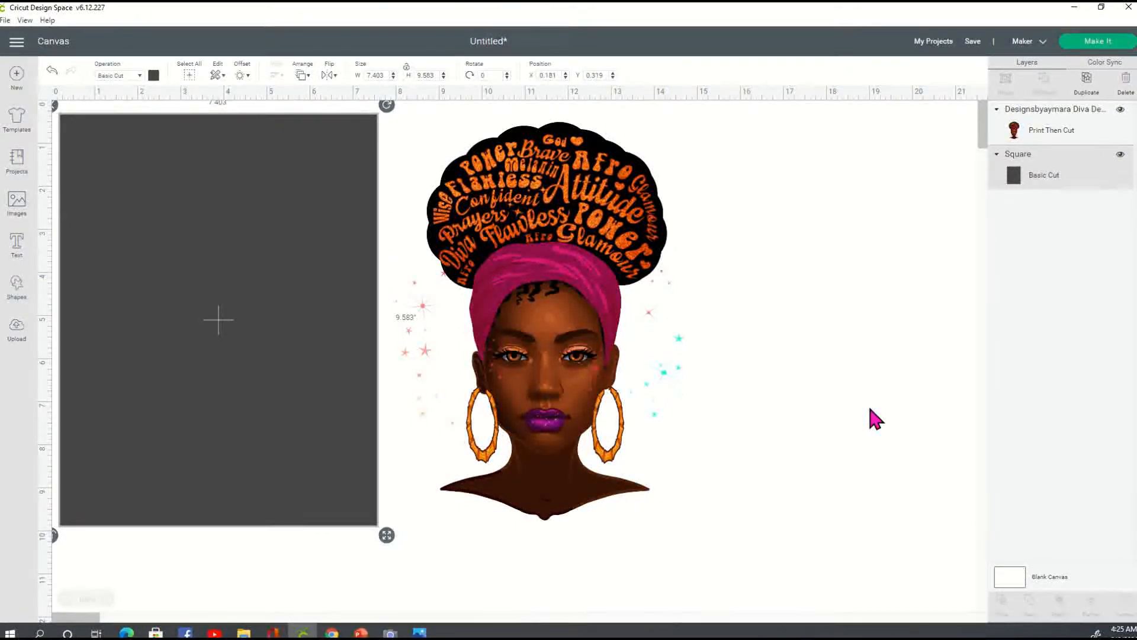
{"action": "left_click", "coordinate": [565, 220]}
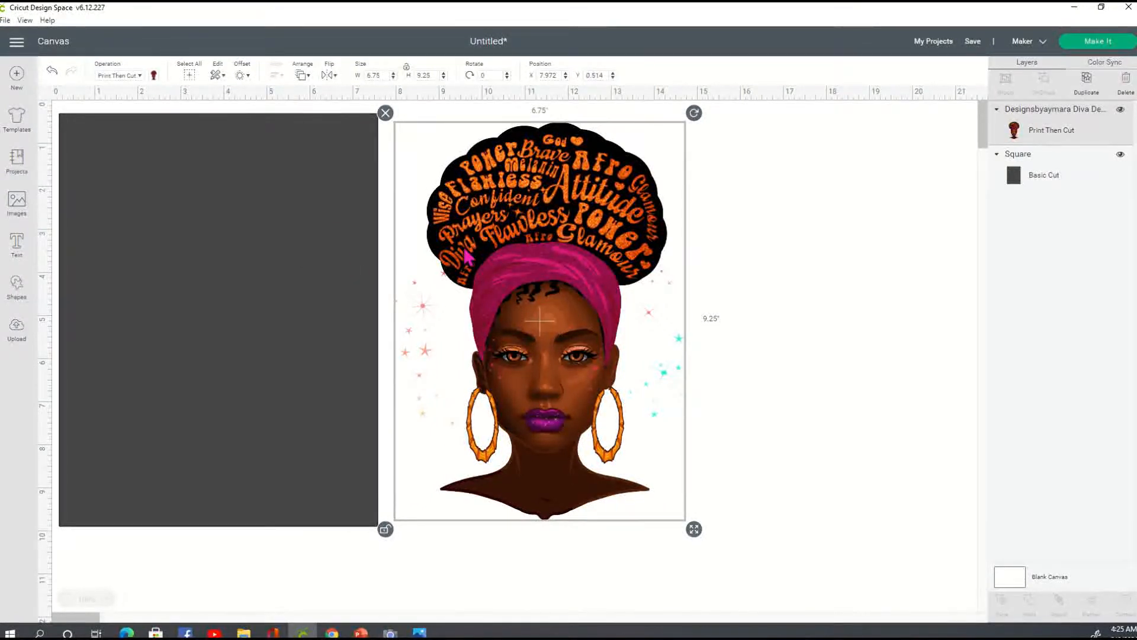
{"action": "left_click", "coordinate": [242, 231]}
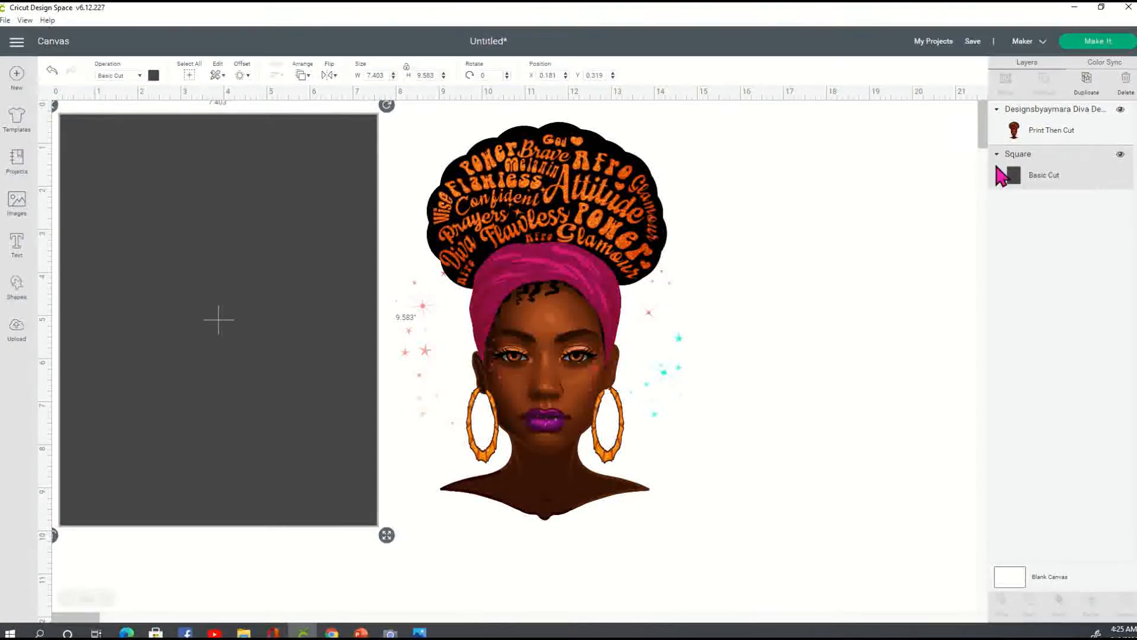
Prepare the project for making, mirror the Print Then Cut mat, and continue to the make stage.
{"action": "left_click", "coordinate": [1101, 43]}
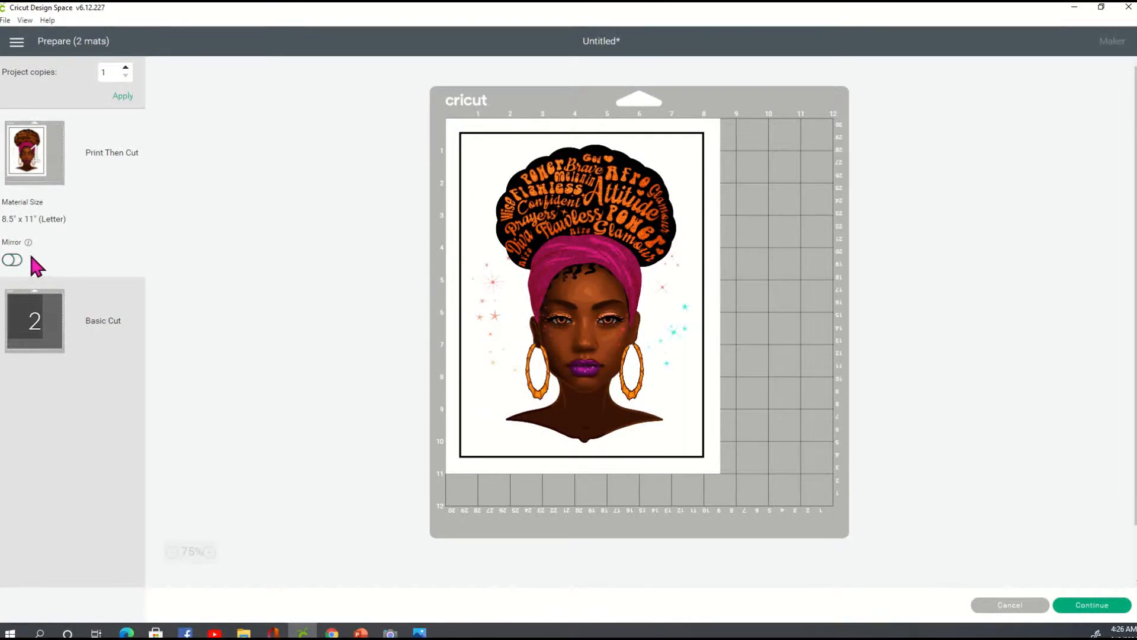
{"action": "left_click", "coordinate": [14, 259]}
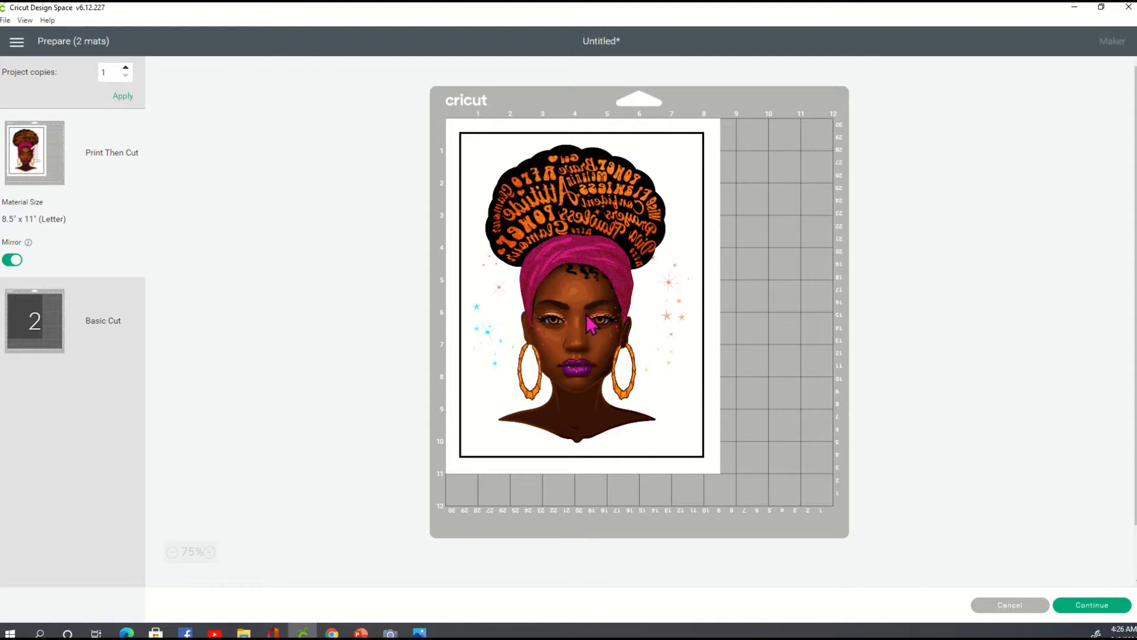
{"action": "left_click", "coordinate": [1116, 606]}
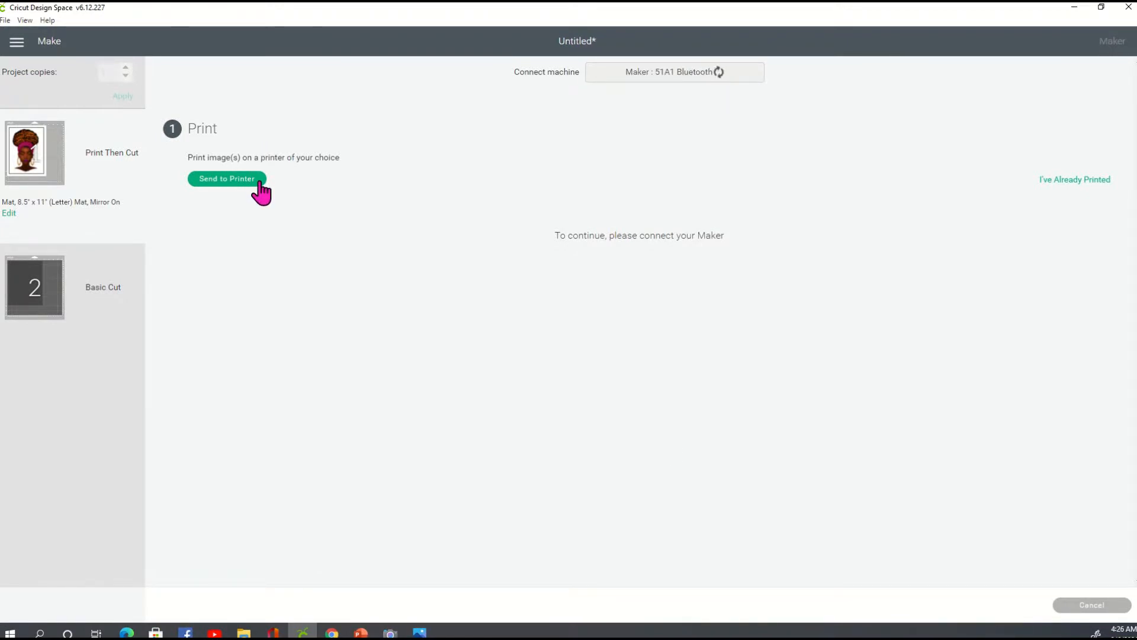
Send the image to the printer with Add Bleed off and the system print dialog enabled.
{"action": "left_click", "coordinate": [258, 180]}
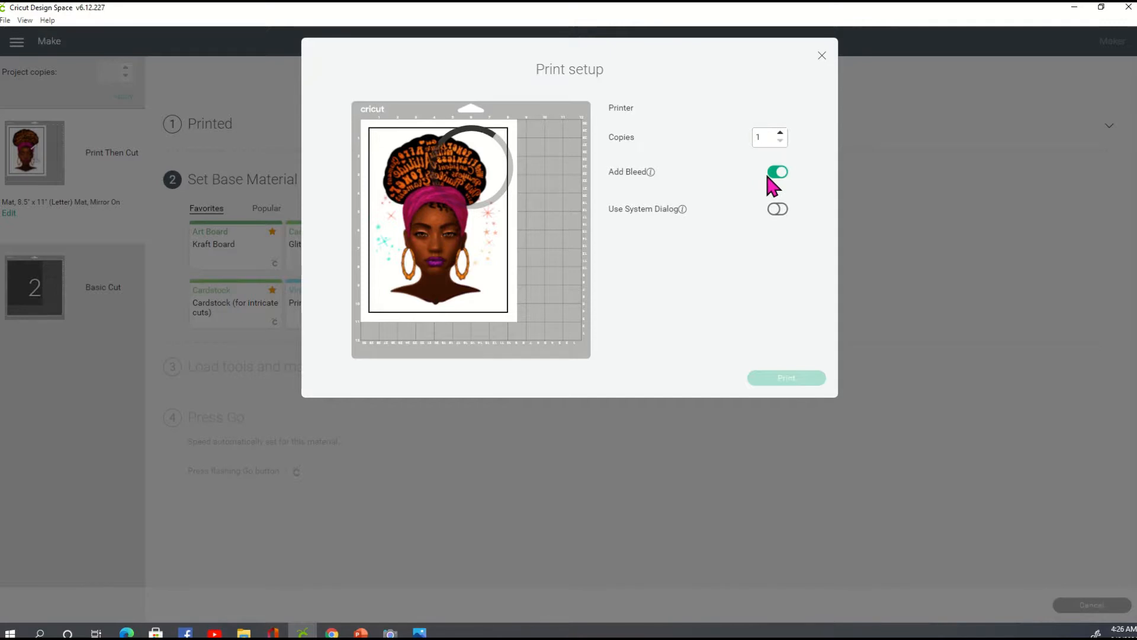
{"action": "left_click", "coordinate": [778, 191]}
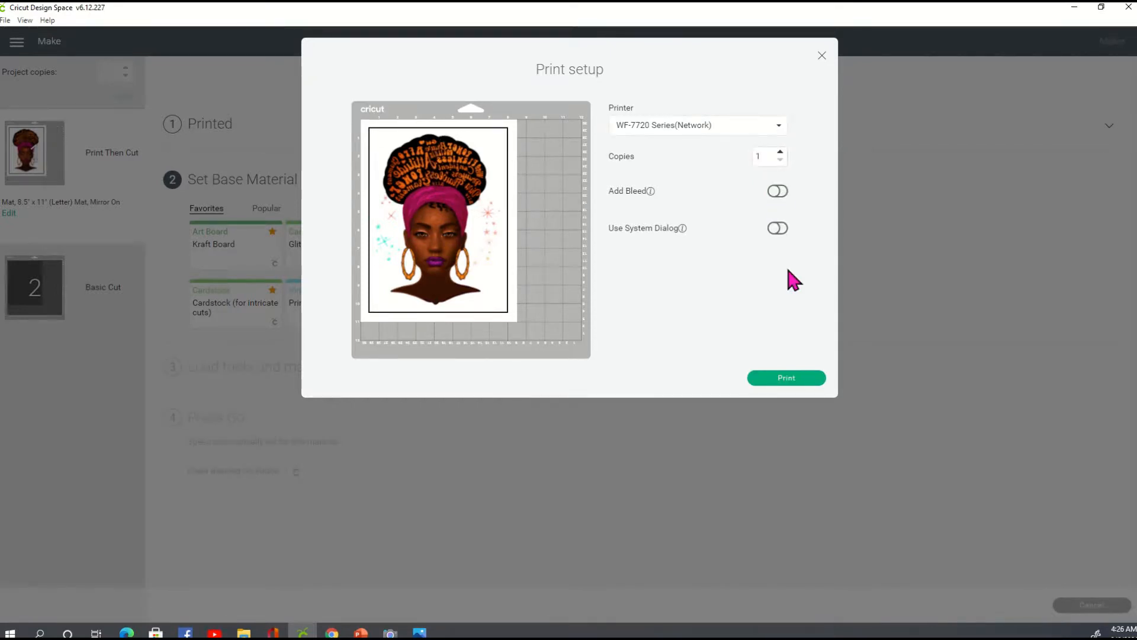
{"action": "left_click", "coordinate": [782, 225]}
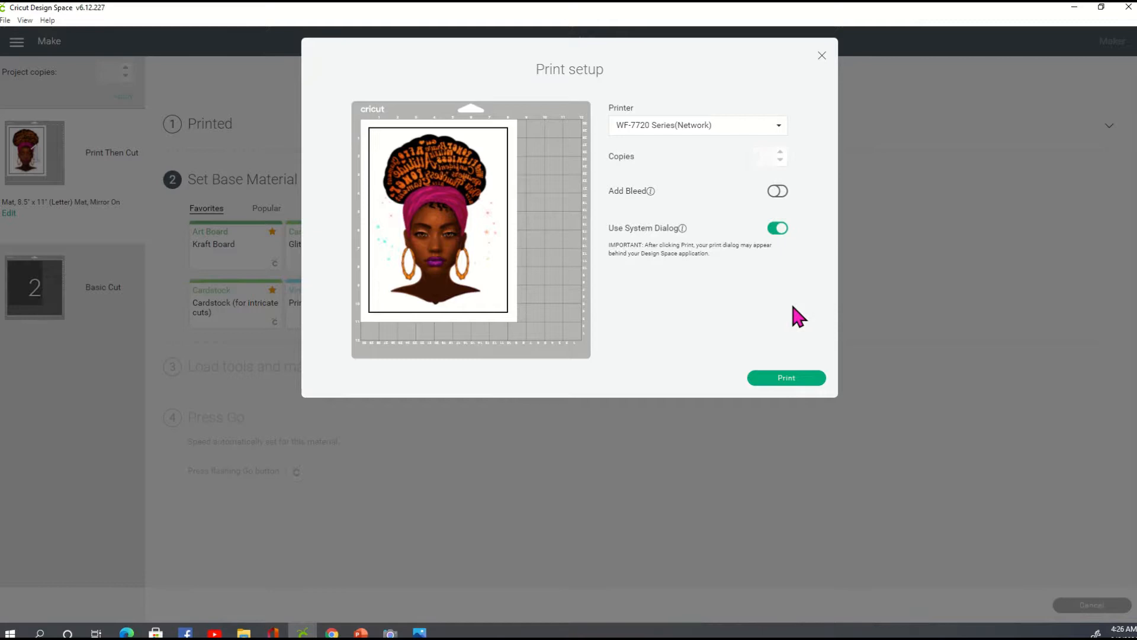
{"action": "left_click", "coordinate": [779, 379]}
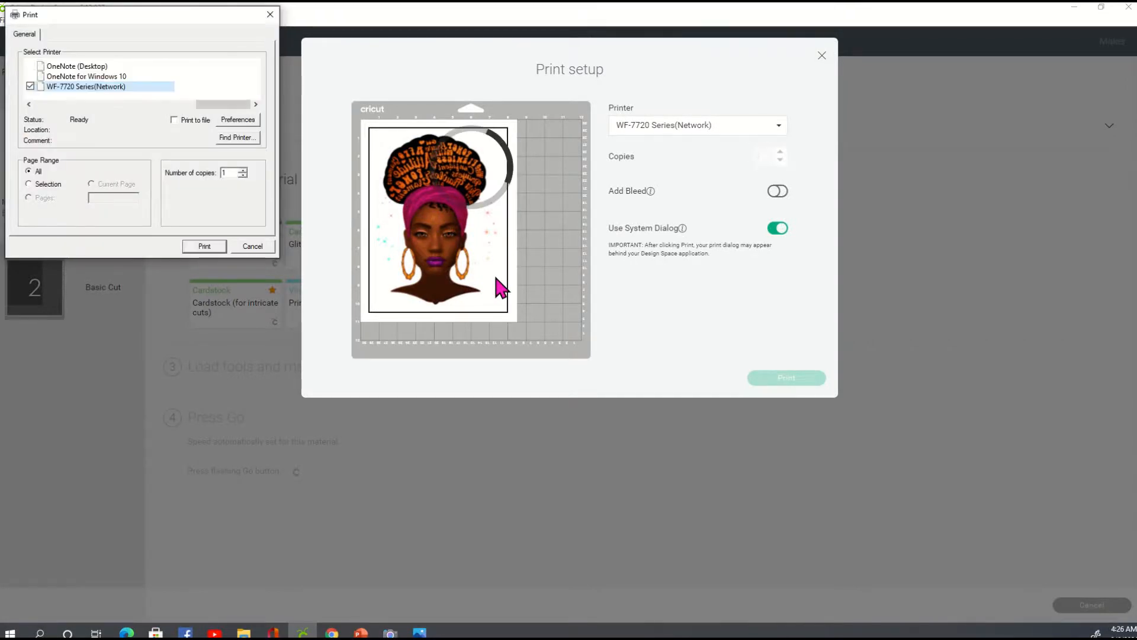
Set the paper source to Paper Cassette 1 in the WF-7720 printing preferences, and dismiss the binding settings without changes.
{"action": "left_click", "coordinate": [245, 121]}
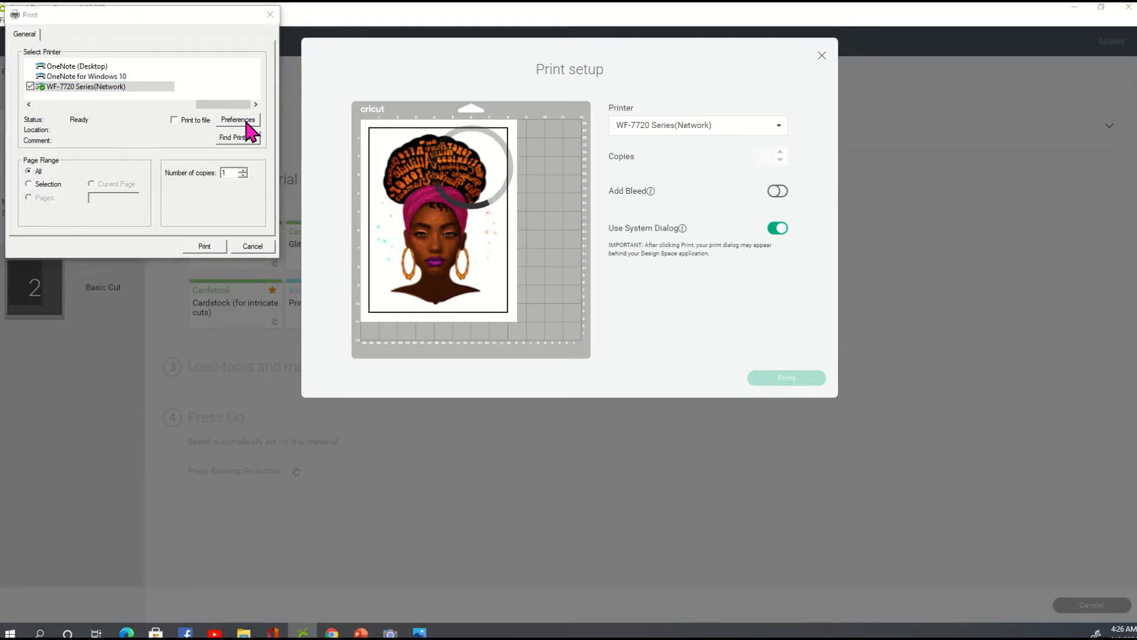
{"action": "left_click", "coordinate": [243, 96]}
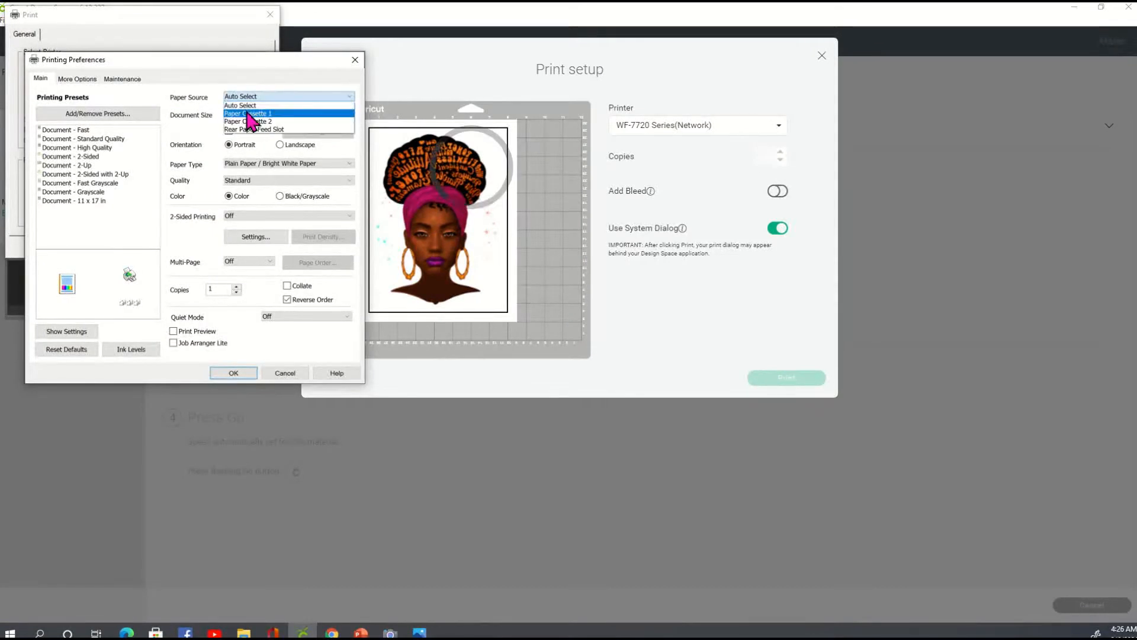
{"action": "left_click", "coordinate": [246, 113]}
{"action": "left_click", "coordinate": [254, 237]}
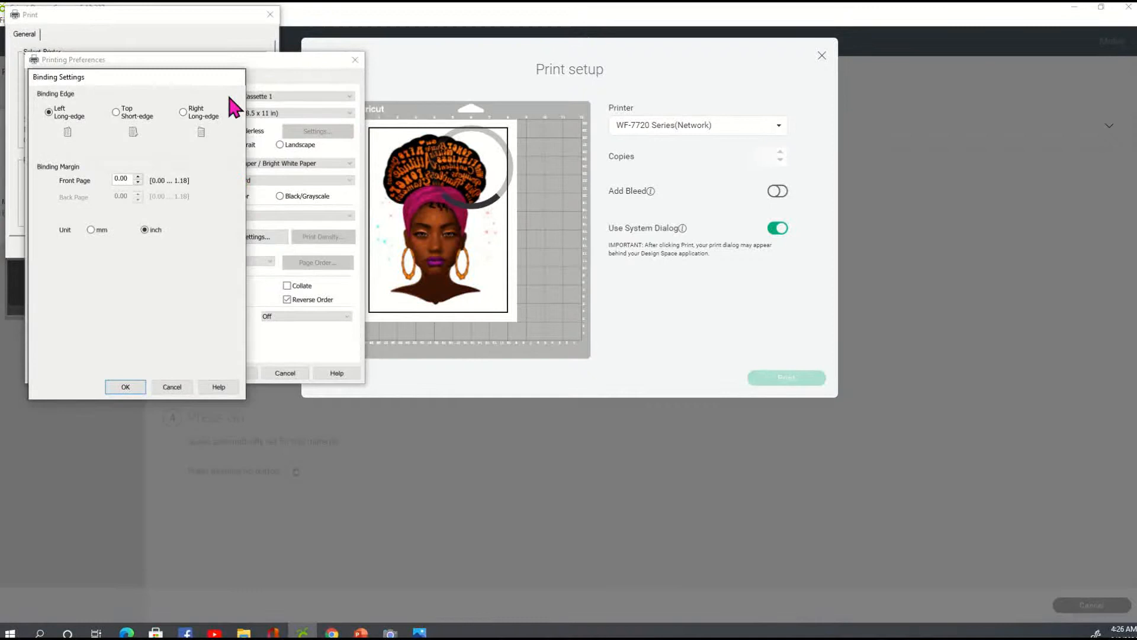
{"action": "left_click", "coordinate": [172, 387]}
Set the print quality to its highest level through the custom quality settings, check the additional print options, and accept the printing preferences.
{"action": "left_click", "coordinate": [270, 182]}
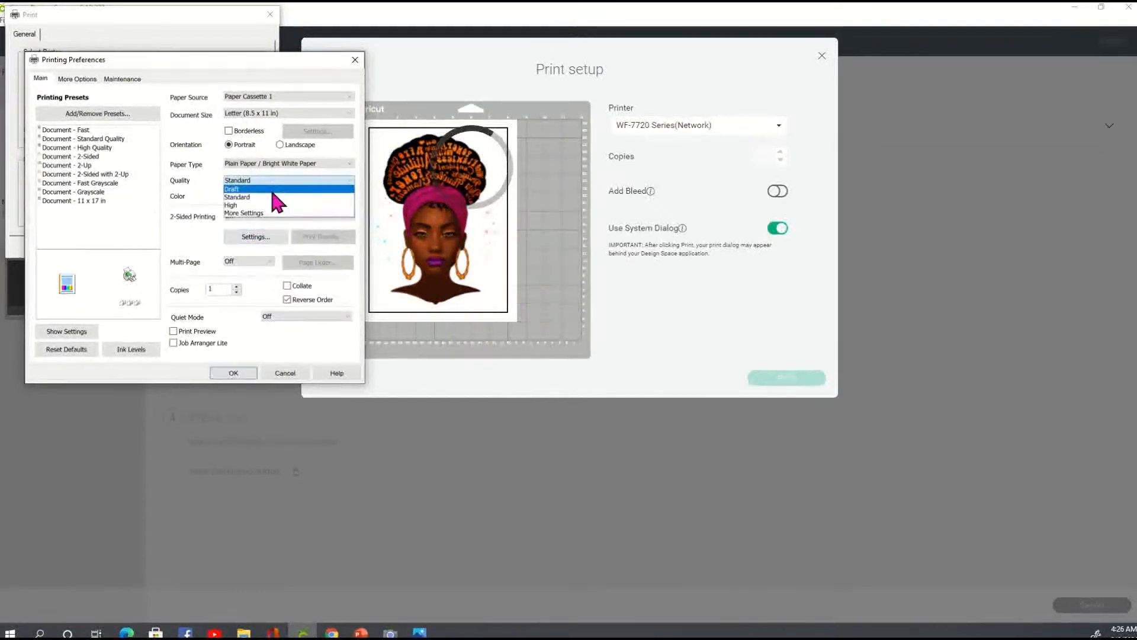
{"action": "left_click", "coordinate": [249, 212]}
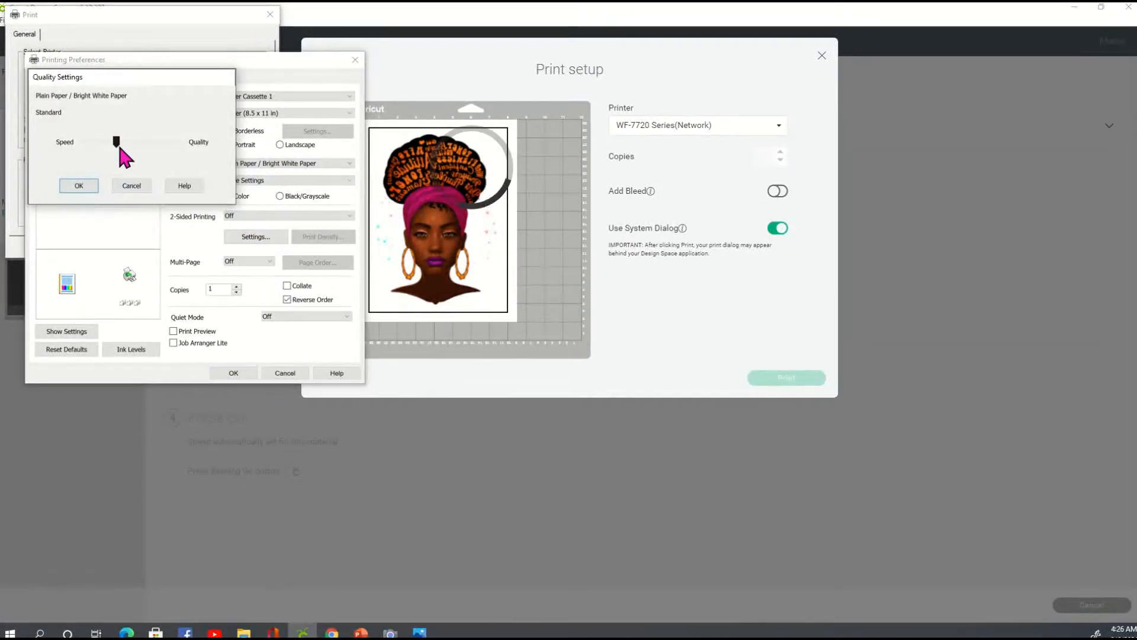
{"action": "left_click_drag", "start_coordinate": [116, 142], "coordinate": [193, 145]}
{"action": "left_click", "coordinate": [79, 186]}
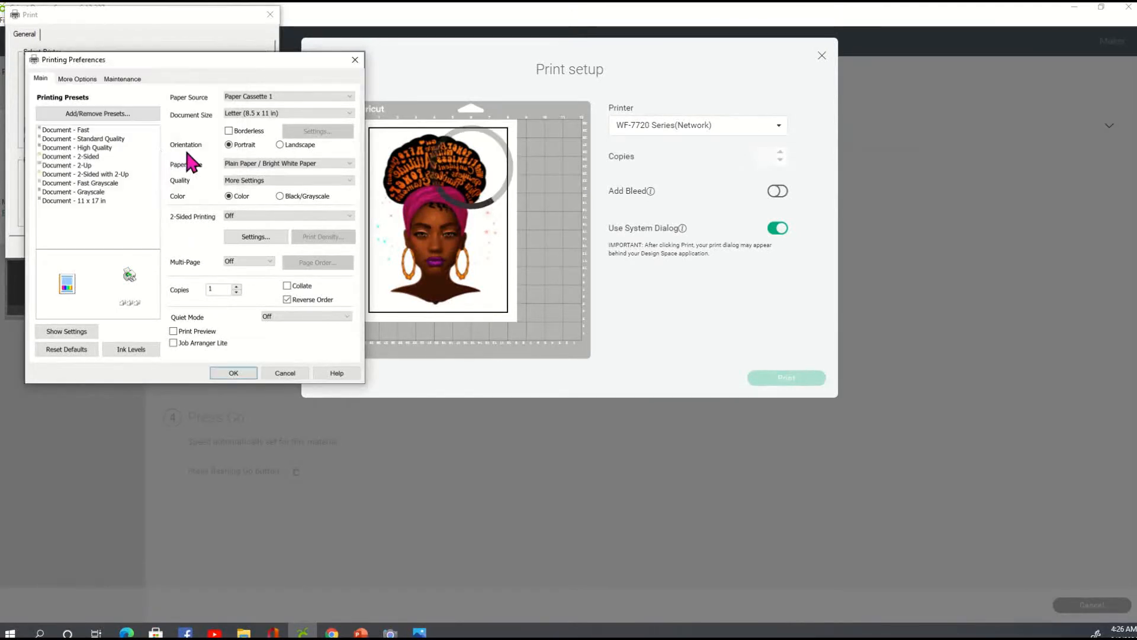
{"action": "left_click", "coordinate": [77, 79]}
{"action": "left_click", "coordinate": [182, 294]}
{"action": "left_click", "coordinate": [234, 372]}
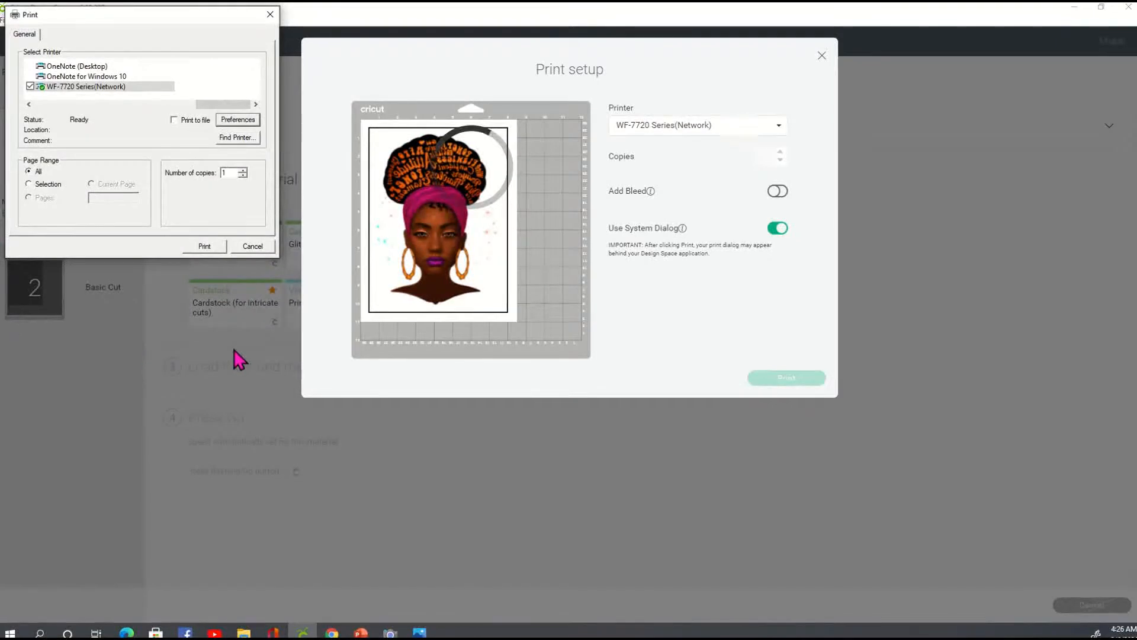